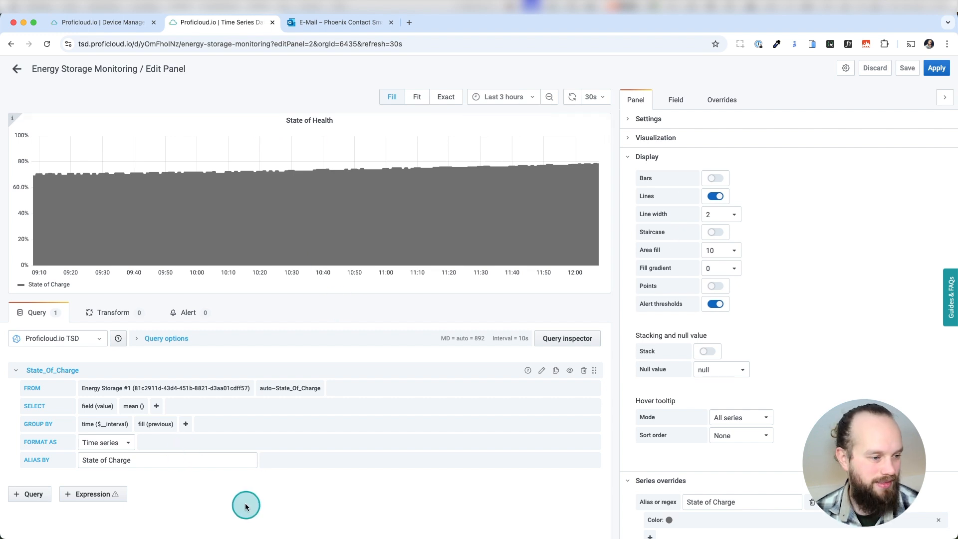
Create a new alert rule for the State of Health panel
{"action": "left_click", "coordinate": [194, 316]}
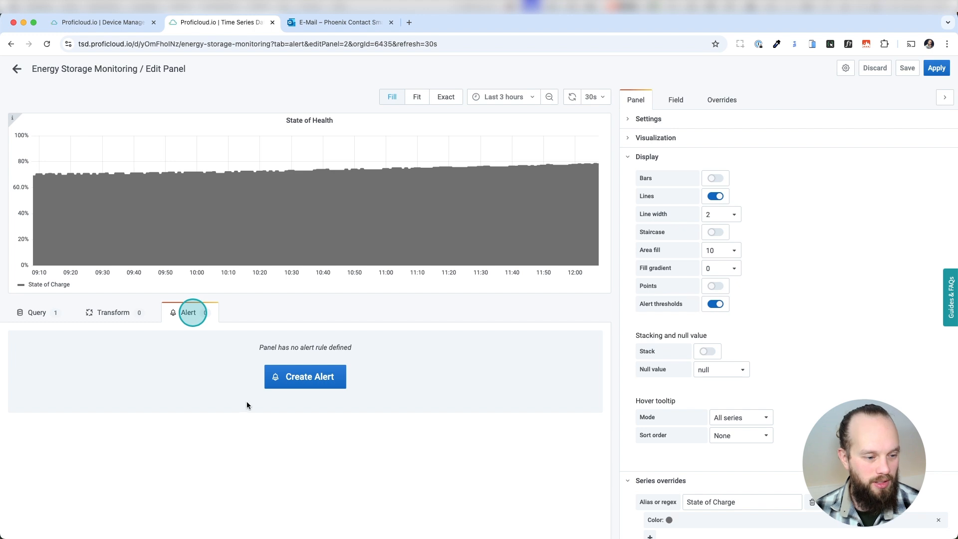
{"action": "left_click", "coordinate": [257, 343]}
{"action": "left_click", "coordinate": [271, 345]}
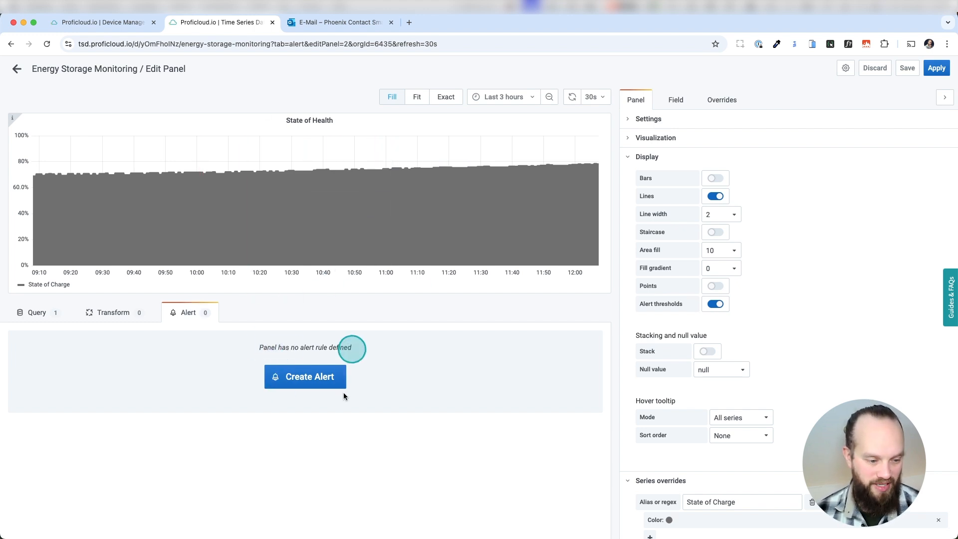
{"action": "left_click", "coordinate": [314, 380]}
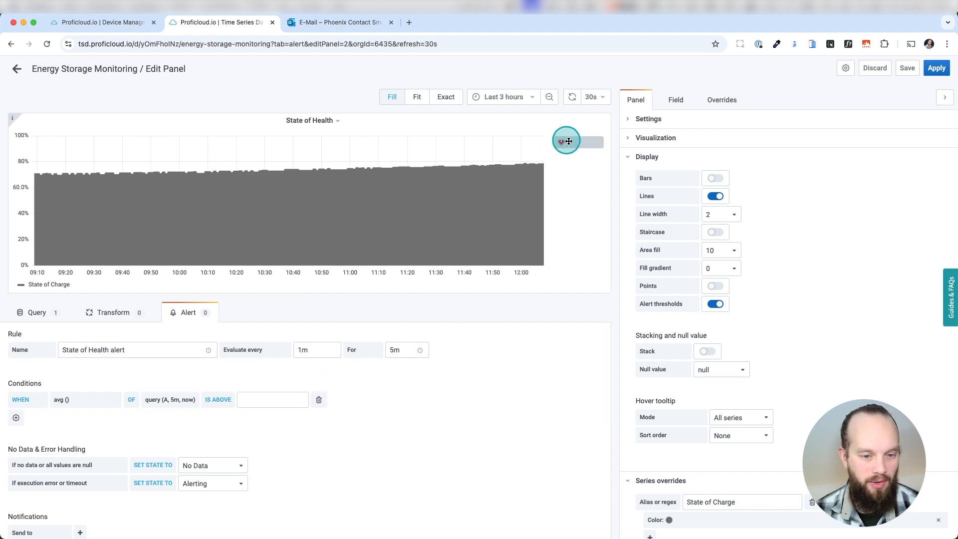
{"action": "mouse_move", "coordinate": [560, 143]}
{"action": "left_mouse_down"}
{"action": "mouse_move", "coordinate": [568, 149]}
{"action": "mouse_move", "coordinate": [573, 133]}
{"action": "mouse_move", "coordinate": [563, 135]}
{"action": "left_mouse_up"}
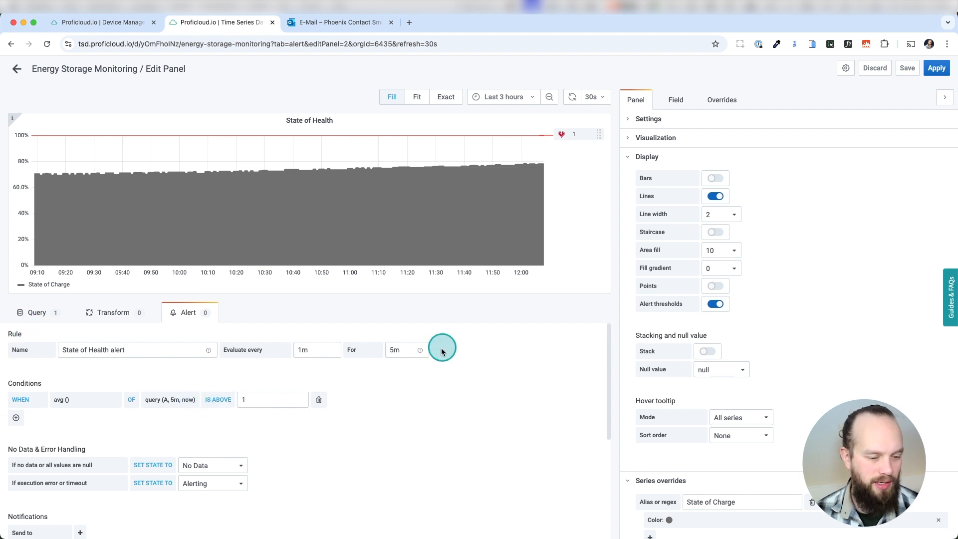
Rename the alert rule to State of Health / Charge Monitoring
{"action": "triple_click", "coordinate": [118, 351]}
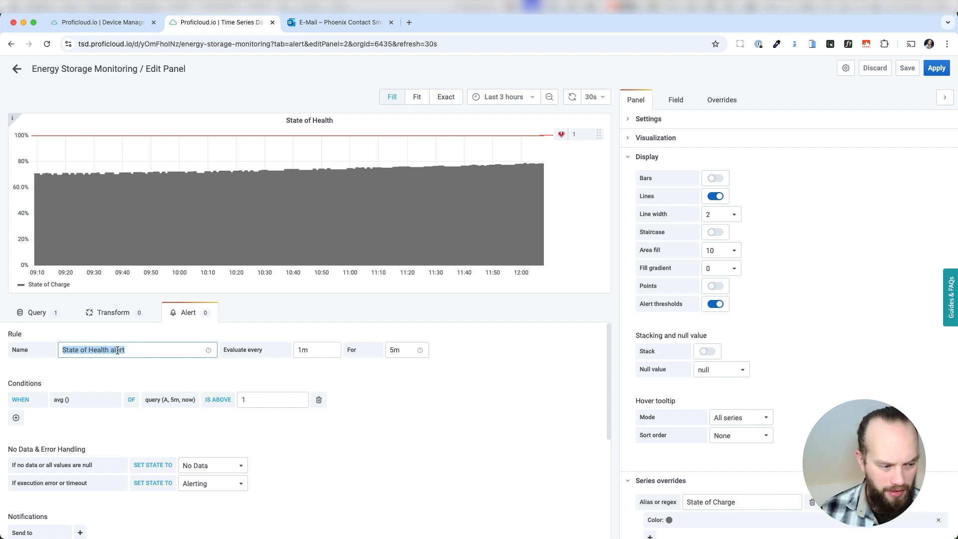
{"action": "type", "text": "State of Health / Charge Monitoring"}
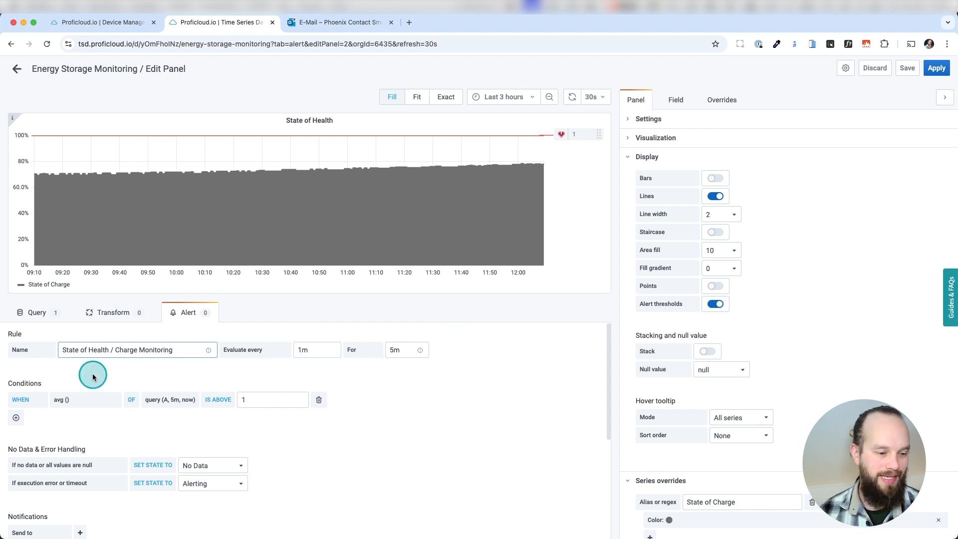
{"action": "scroll", "coordinate": [60, 375], "scroll_direction": "down", "scroll_amount": 1}
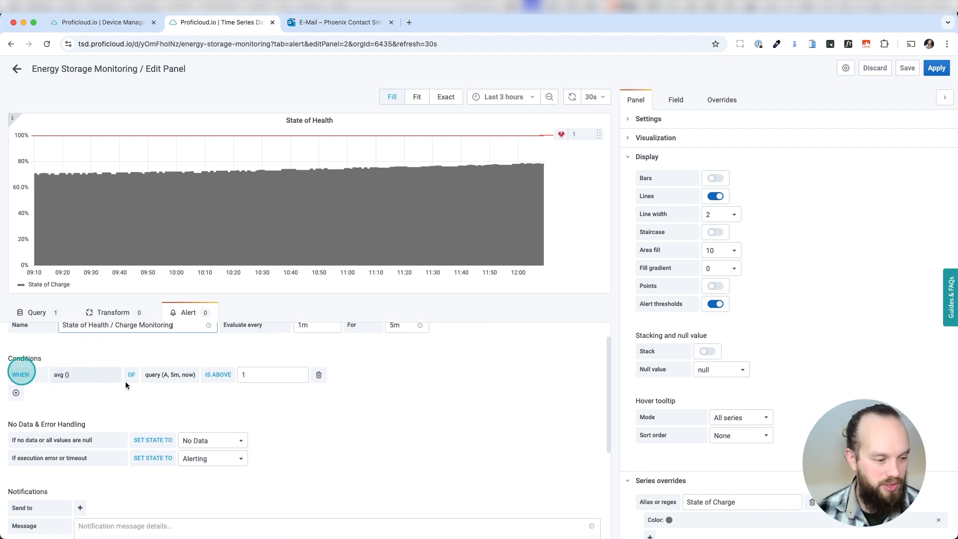
Set the alert condition's query to State_Of_Charge over a 1m window
{"action": "left_click", "coordinate": [166, 375]}
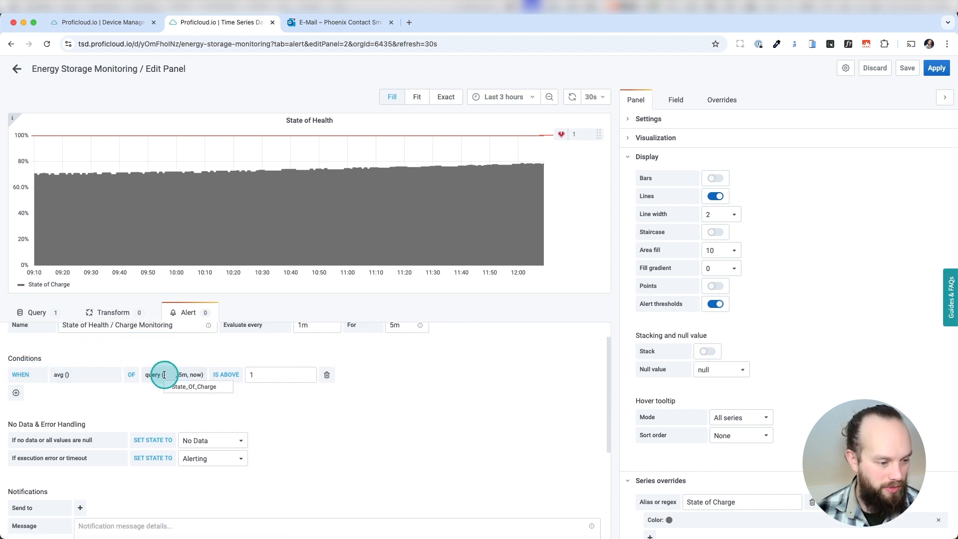
{"action": "left_click", "coordinate": [182, 387]}
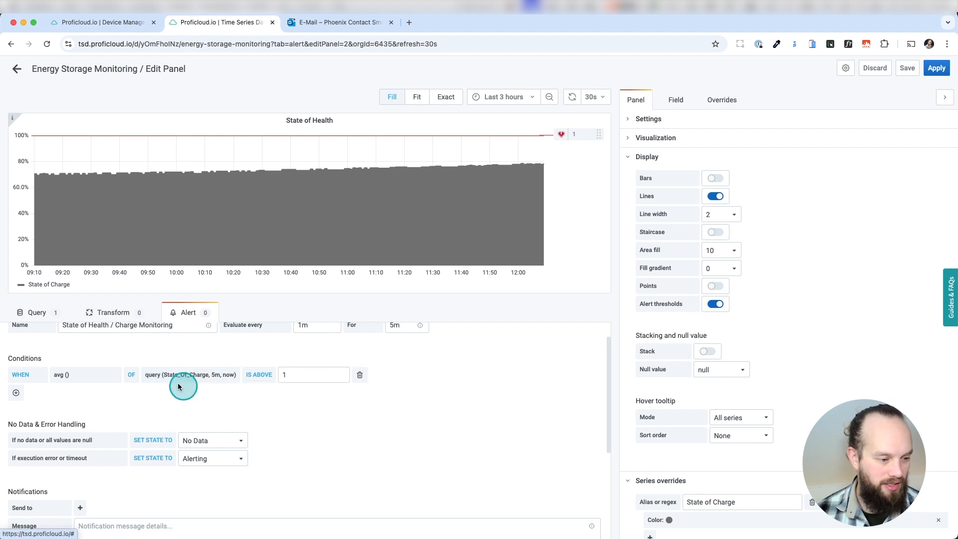
{"action": "left_click", "coordinate": [216, 374]}
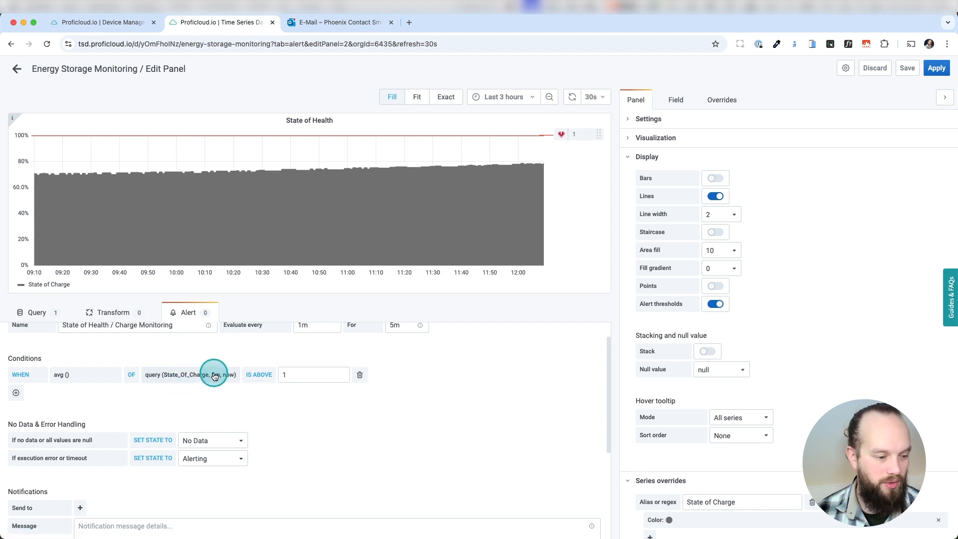
{"action": "left_click", "coordinate": [223, 398]}
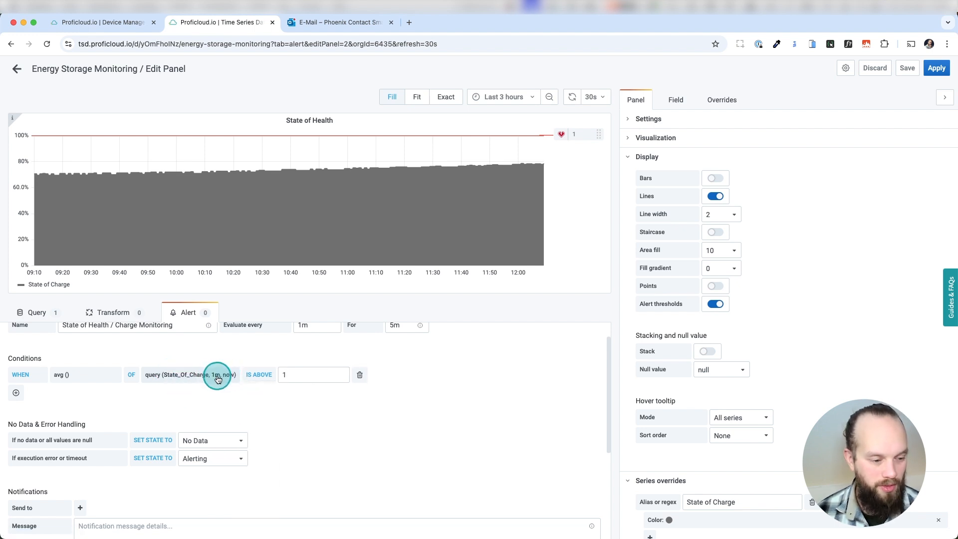
Change the condition to IS BELOW with a threshold of 0.4
{"action": "left_click", "coordinate": [288, 378]}
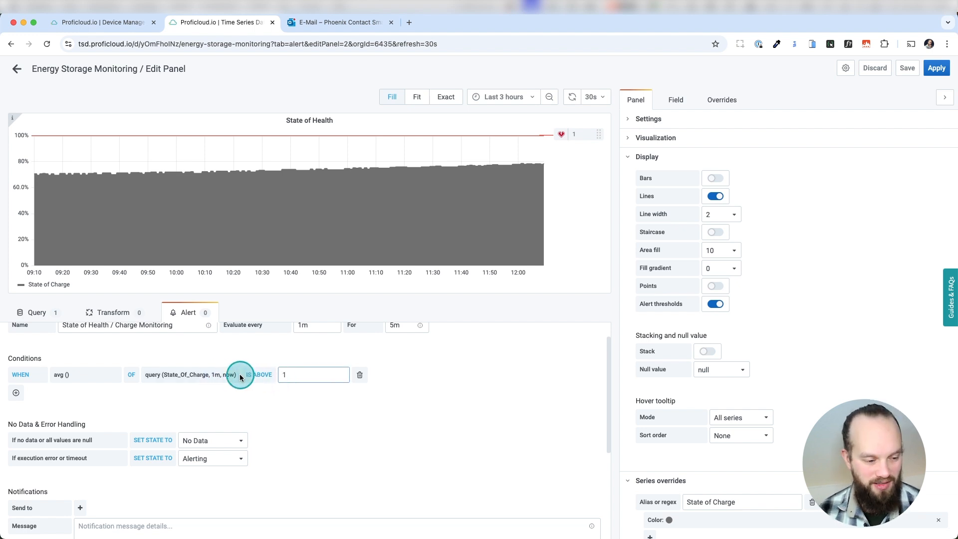
{"action": "left_click", "coordinate": [267, 374]}
{"action": "left_click", "coordinate": [274, 404]}
{"action": "double_click", "coordinate": [292, 374]}
{"action": "type", "text": "0.4"}
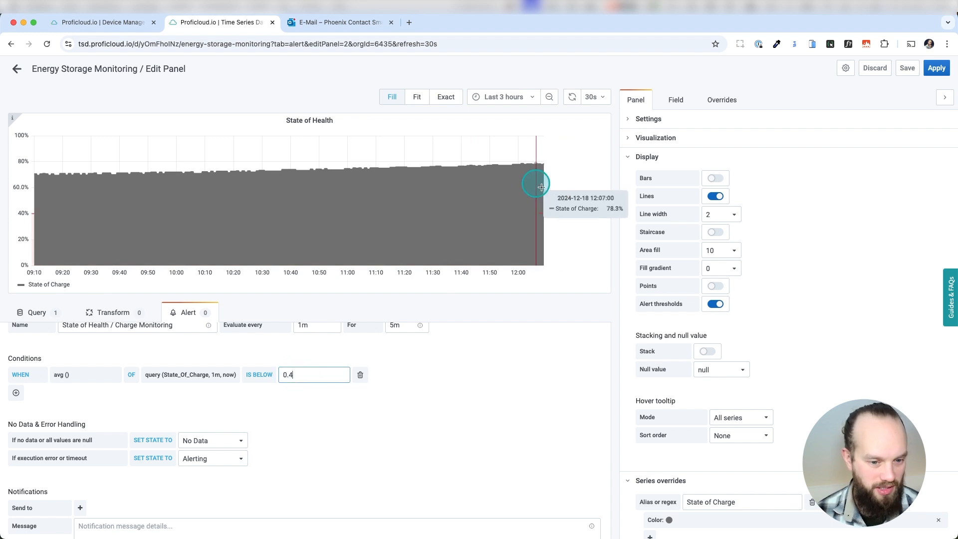
{"action": "left_click", "coordinate": [408, 407]}
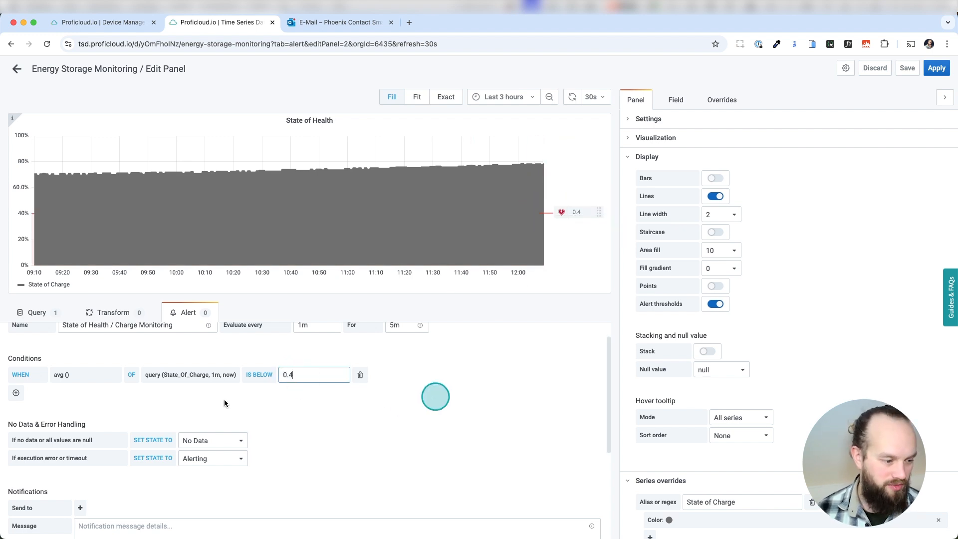
Set the state for no data or null values to Alerting
{"action": "scroll", "coordinate": [69, 383], "scroll_direction": "down", "scroll_amount": 2}
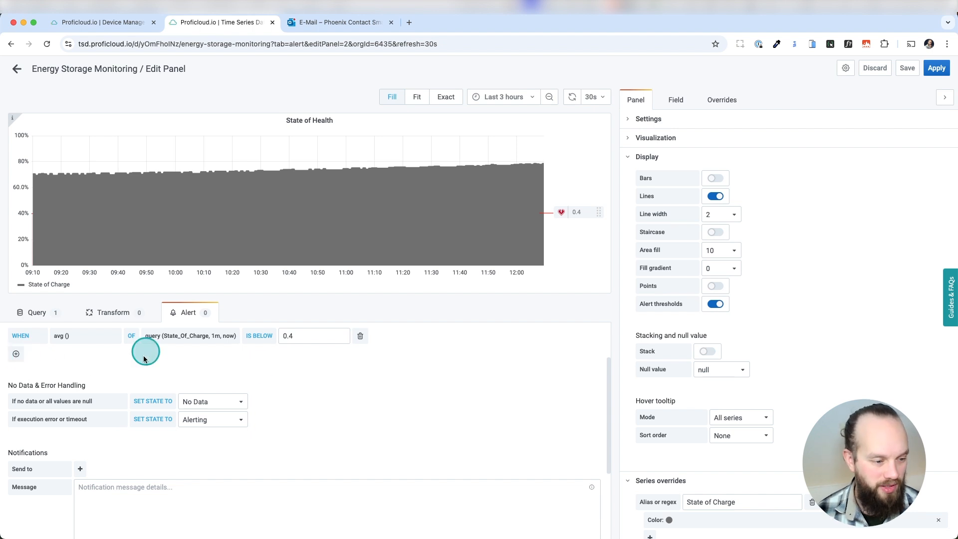
{"action": "scroll", "coordinate": [143, 359], "scroll_direction": "down", "scroll_amount": 2}
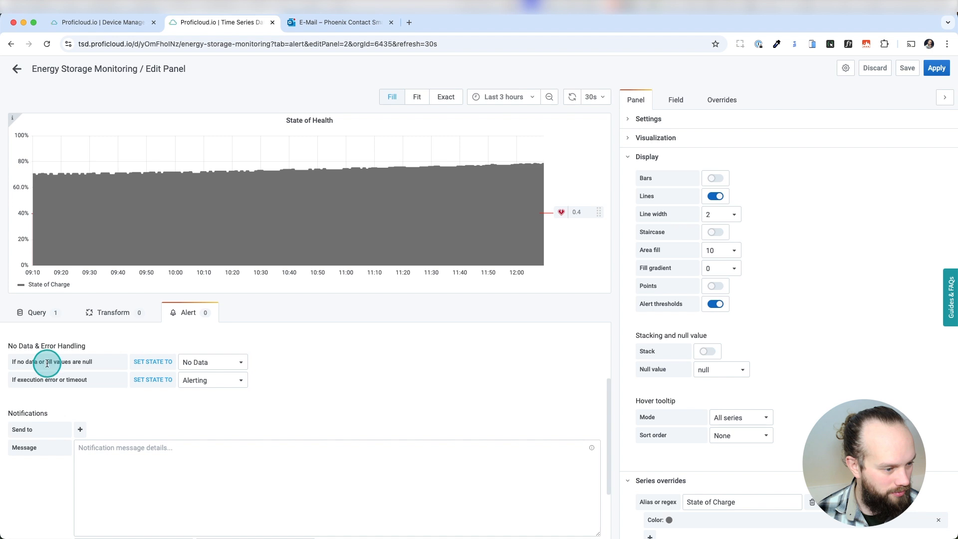
{"action": "scroll", "coordinate": [103, 358], "scroll_direction": "up", "scroll_amount": 4}
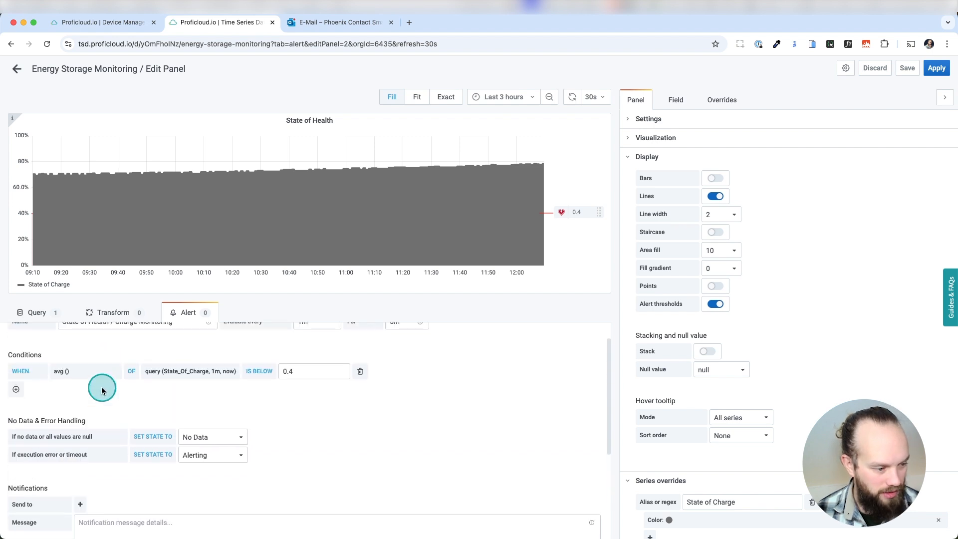
{"action": "scroll", "coordinate": [103, 390], "scroll_direction": "down", "scroll_amount": 1}
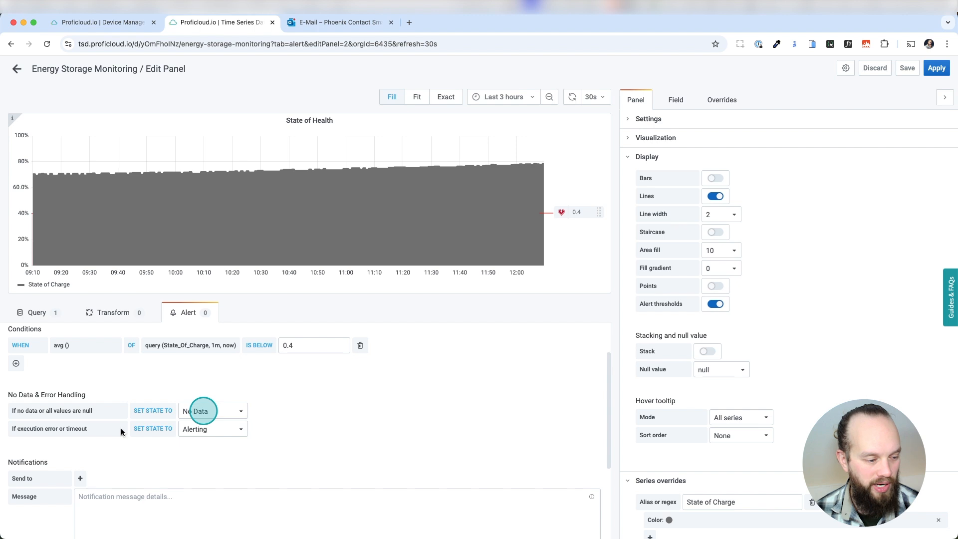
{"action": "scroll", "coordinate": [124, 419], "scroll_direction": "down", "scroll_amount": 1}
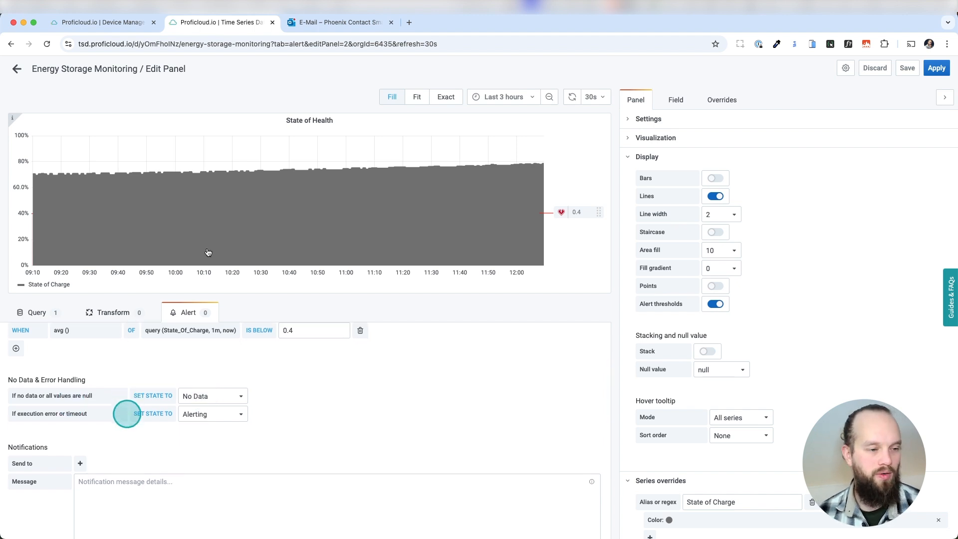
{"action": "left_click", "coordinate": [201, 397]}
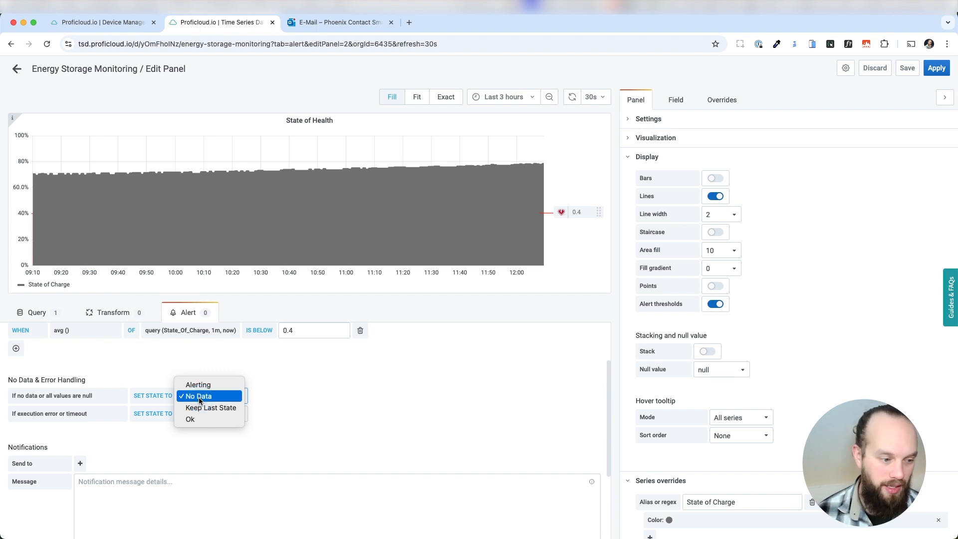
{"action": "left_click", "coordinate": [206, 420]}
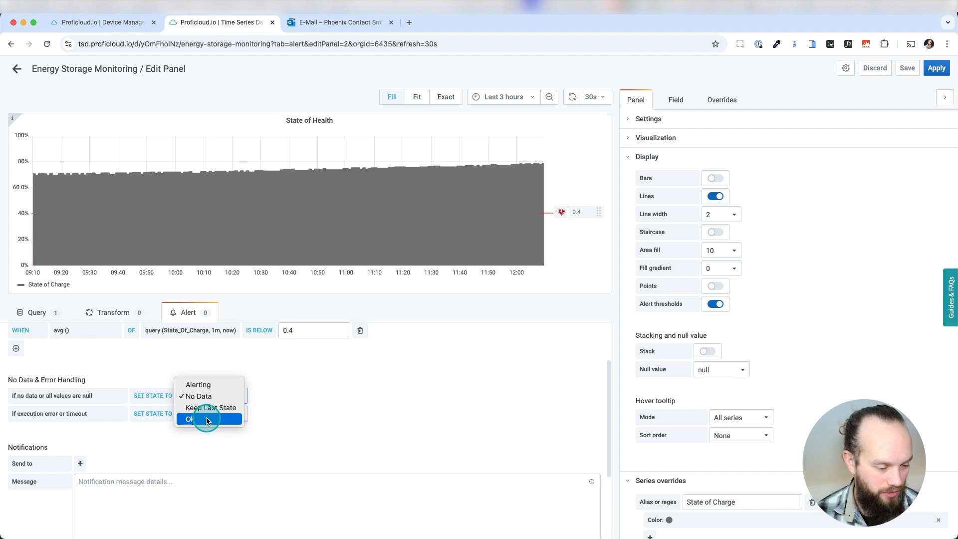
{"action": "left_click", "coordinate": [208, 385]}
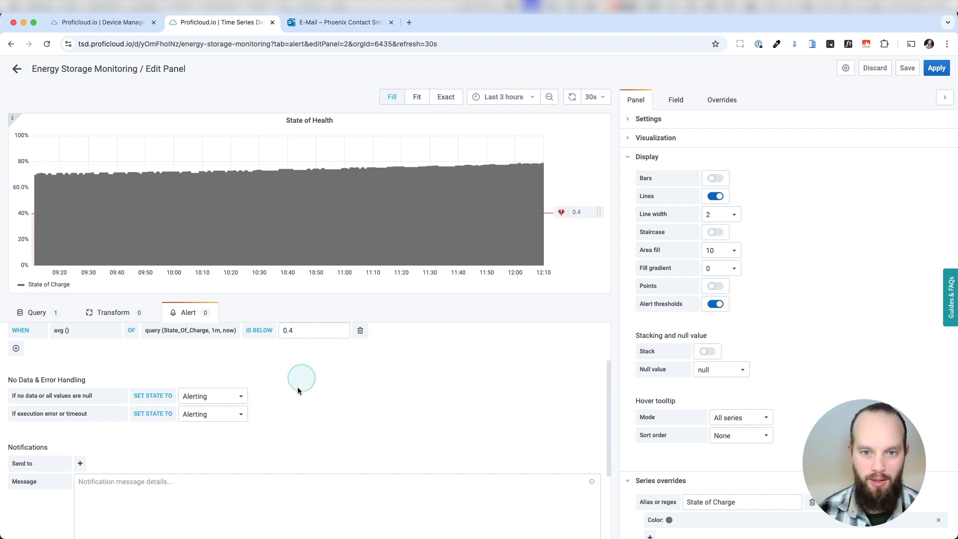
Send notifications to the Energy Storage State of Charge Notification Channel with a message saying the state of charge is too low
{"action": "scroll", "coordinate": [325, 442], "scroll_direction": "down", "scroll_amount": 2}
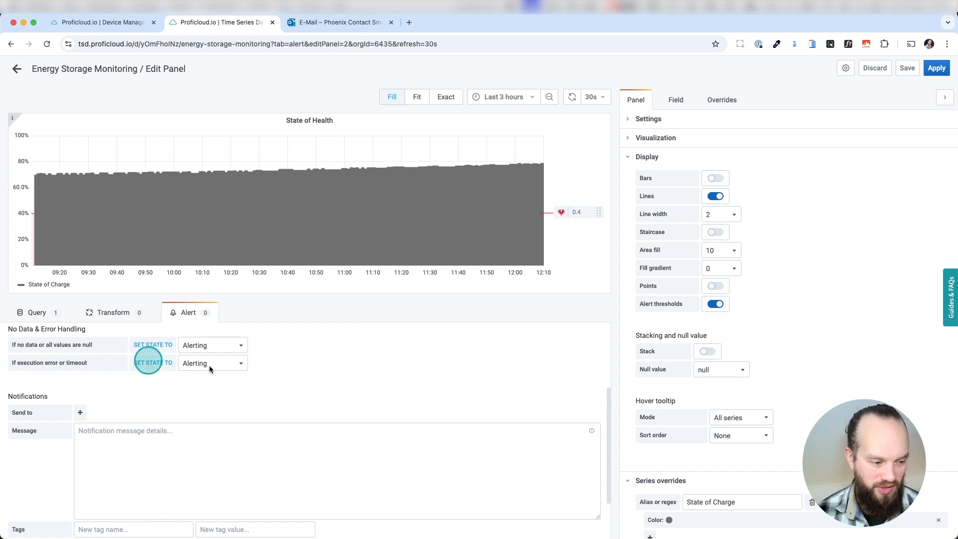
{"action": "scroll", "coordinate": [214, 367], "scroll_direction": "down", "scroll_amount": 1}
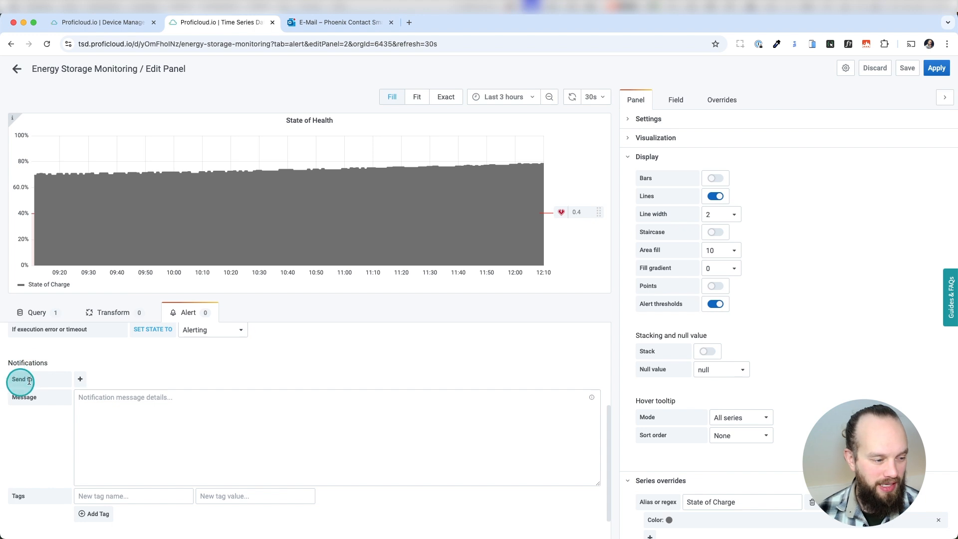
{"action": "left_click", "coordinate": [80, 379]}
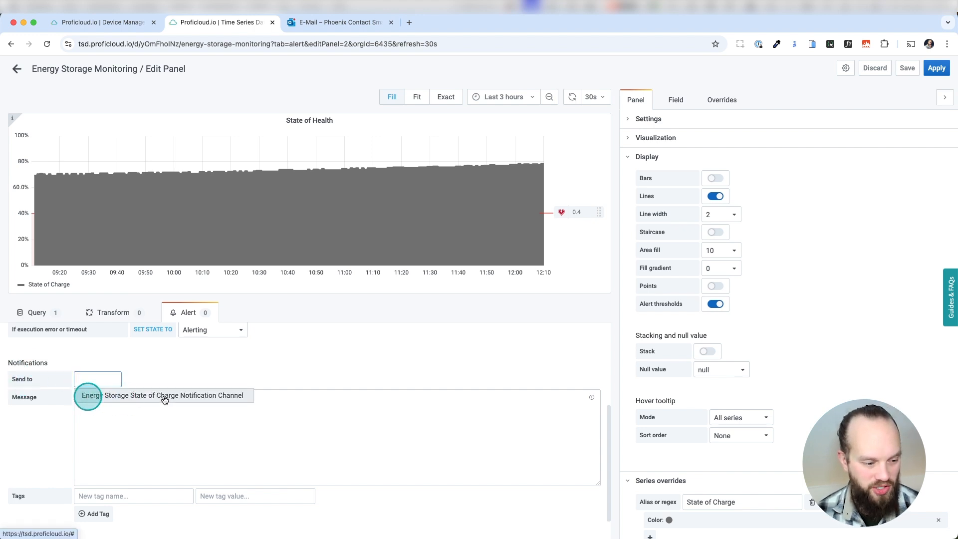
{"action": "left_click", "coordinate": [202, 396]}
{"action": "left_click", "coordinate": [197, 414]}
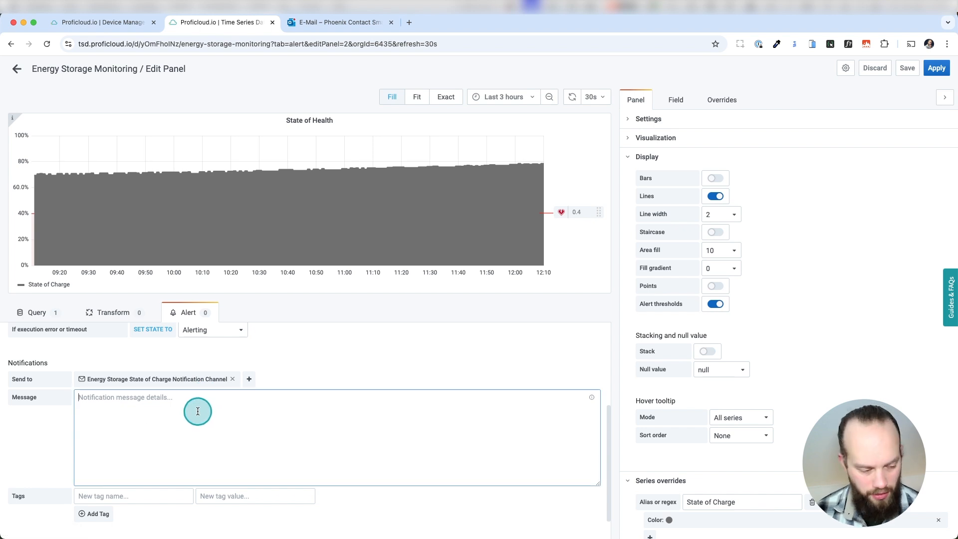
{"action": "type", "text": "Dear Florian,  the state of charge is too low. Please check."}
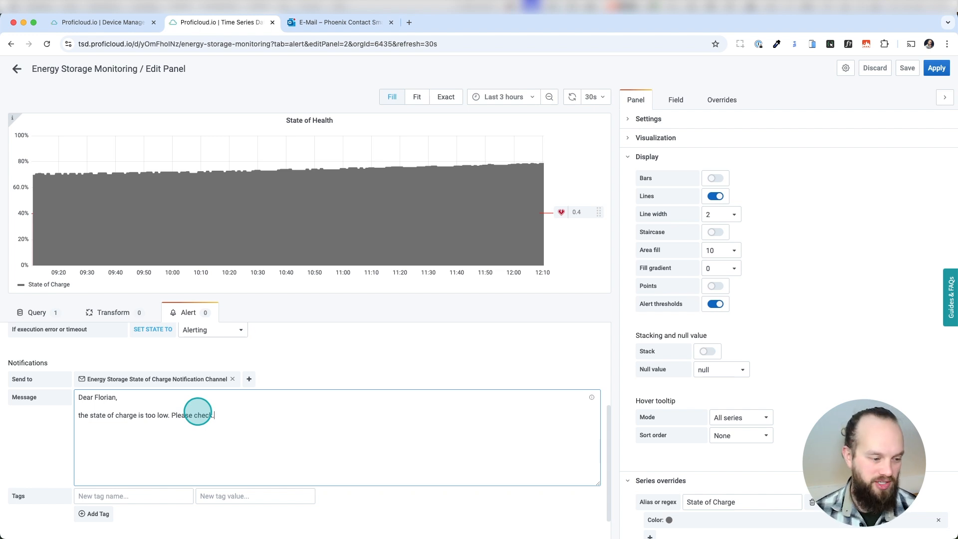
Add a tag named Energy Storage with value 1 to the alert rule
{"action": "scroll", "coordinate": [194, 444], "scroll_direction": "down", "scroll_amount": 1}
{"action": "left_click", "coordinate": [124, 478]}
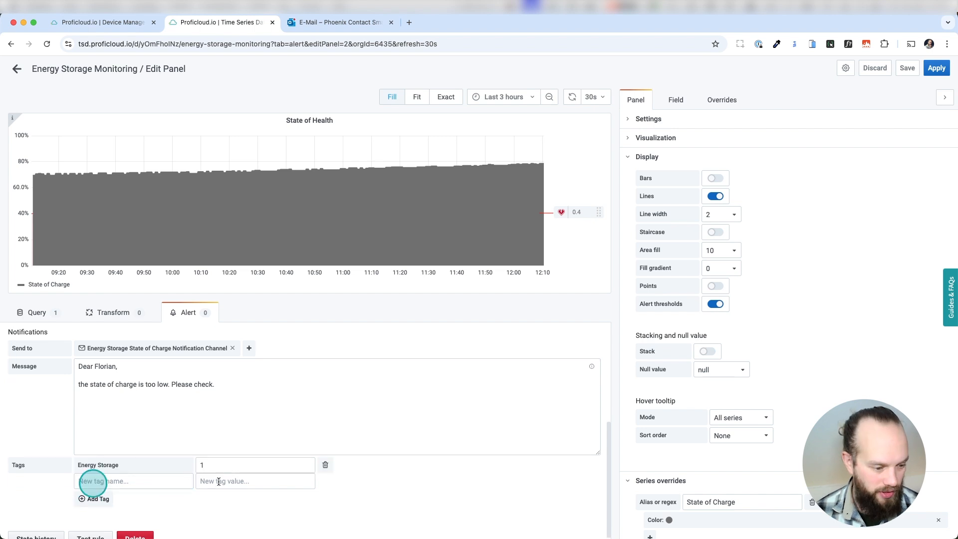
{"action": "left_click", "coordinate": [208, 482]}
{"action": "left_click", "coordinate": [101, 465]}
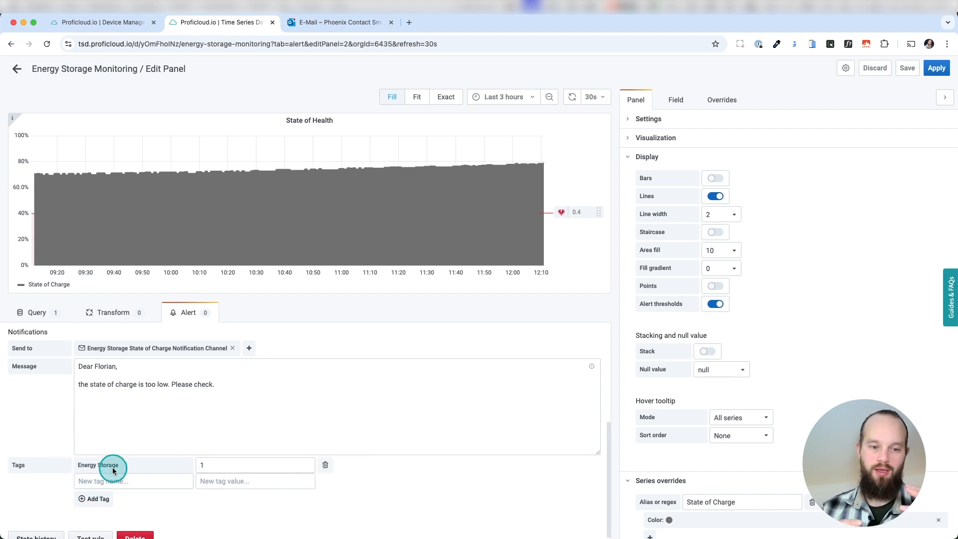
Test the alert rule and close the test result
{"action": "scroll", "coordinate": [105, 466], "scroll_direction": "down", "scroll_amount": 1}
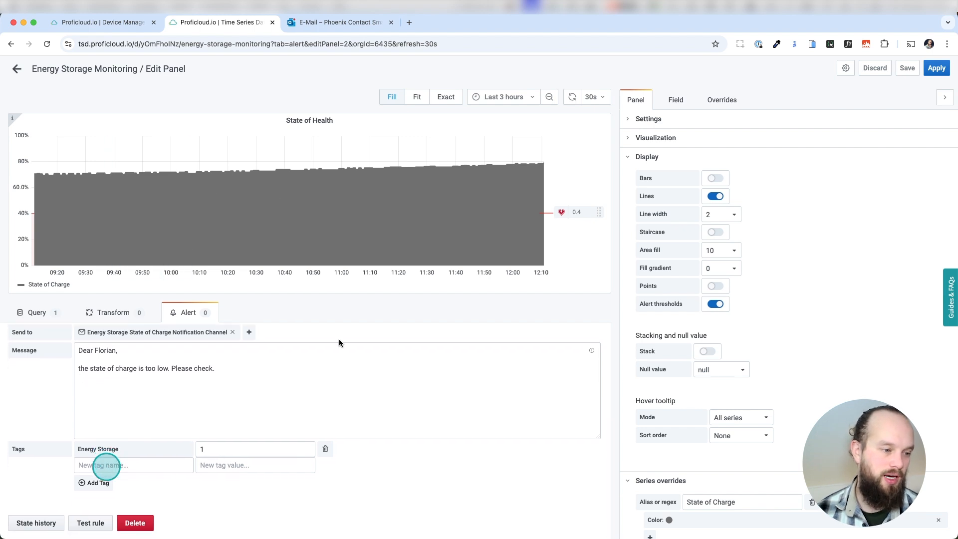
{"action": "left_click", "coordinate": [406, 402]}
{"action": "left_click", "coordinate": [99, 523]}
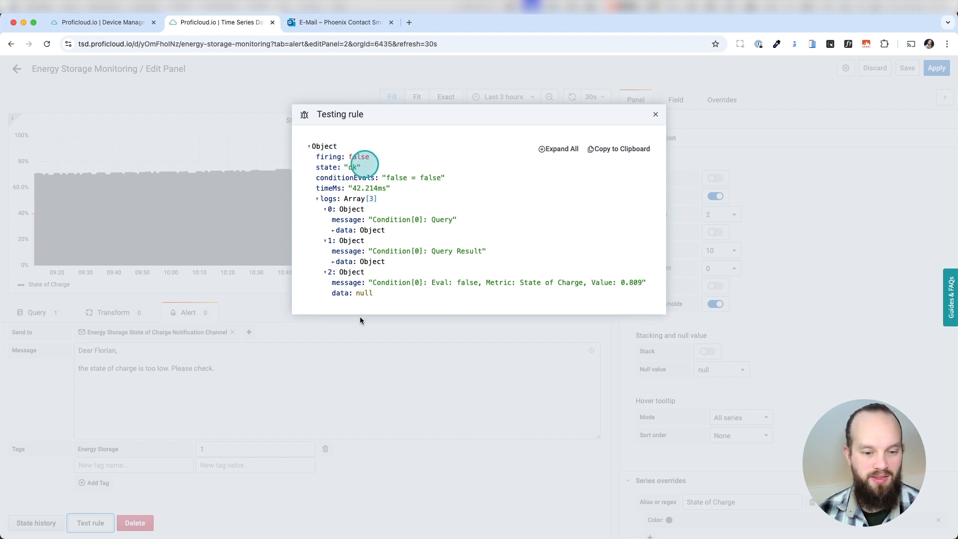
{"action": "left_click", "coordinate": [656, 116]}
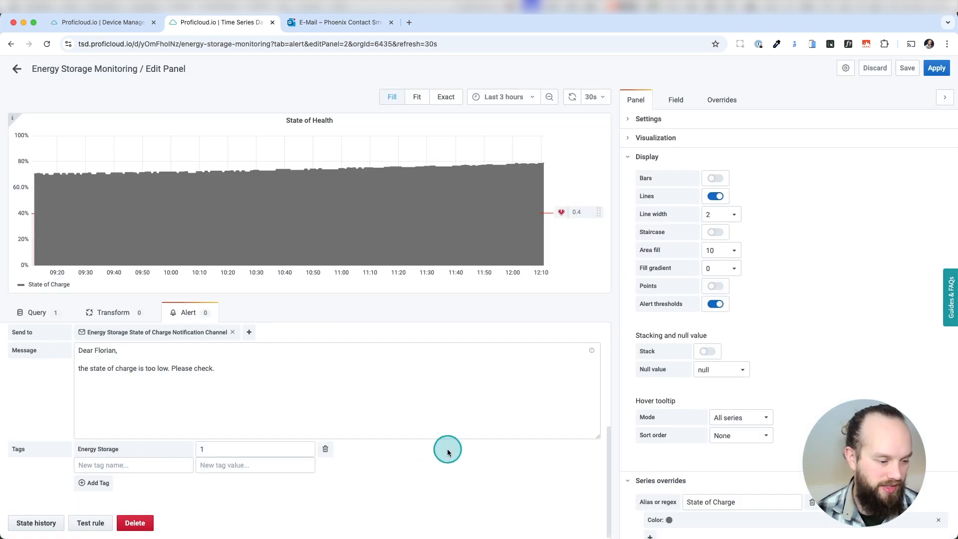
Apply the panel changes and save the Energy Storage Monitoring dashboard
{"action": "left_click", "coordinate": [937, 68]}
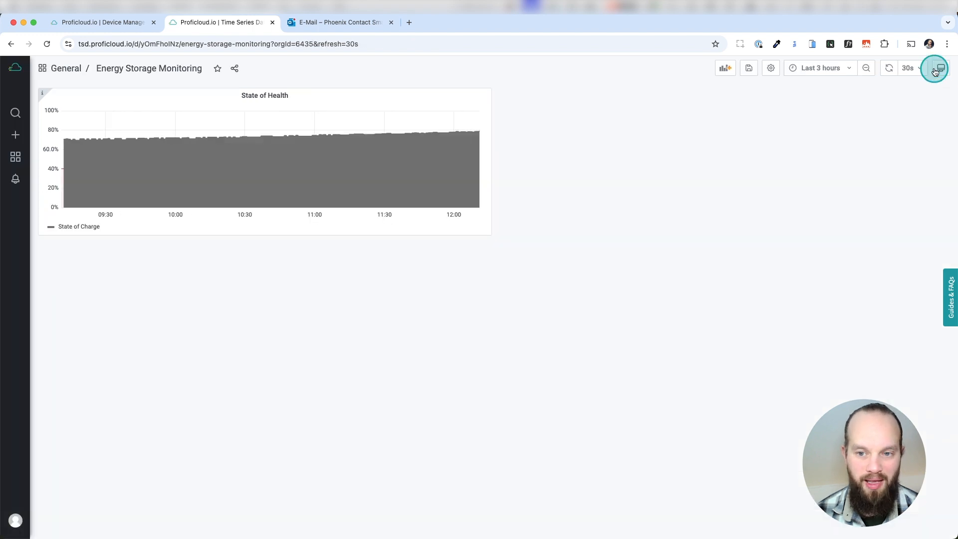
{"action": "left_click", "coordinate": [750, 71]}
{"action": "left_click", "coordinate": [386, 196]}
{"action": "left_click", "coordinate": [47, 44]}
{"action": "left_click", "coordinate": [328, 260]}
{"action": "left_click", "coordinate": [630, 233]}
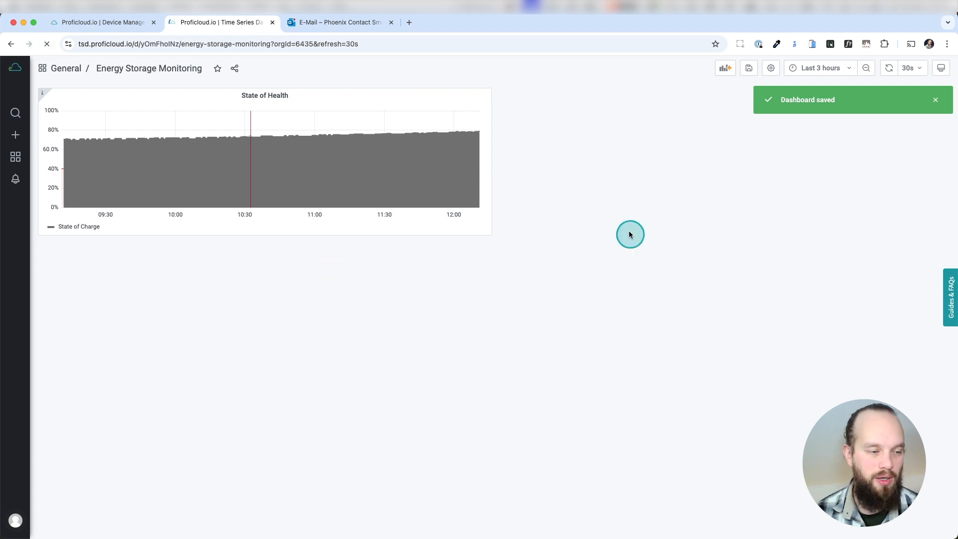
{"action": "left_click", "coordinate": [561, 184]}
{"action": "left_click", "coordinate": [435, 318]}
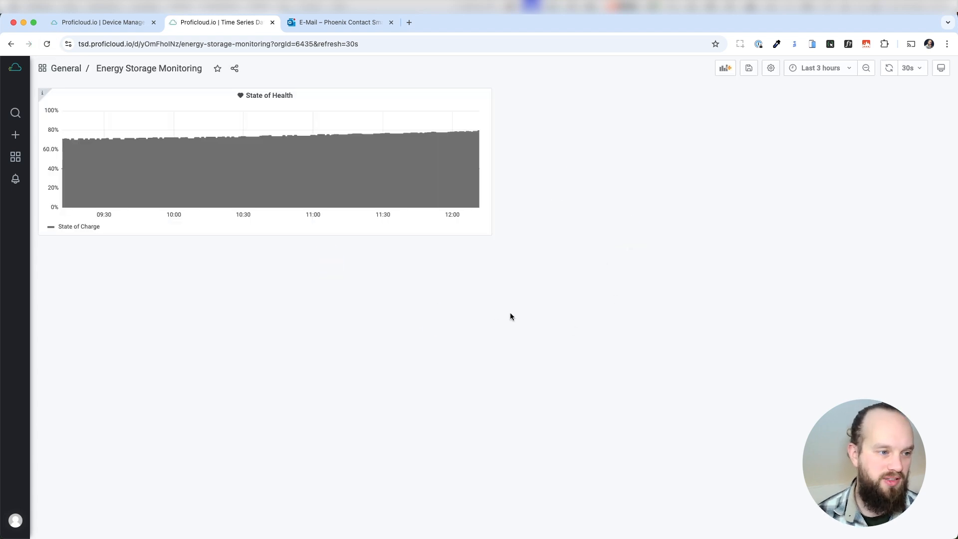